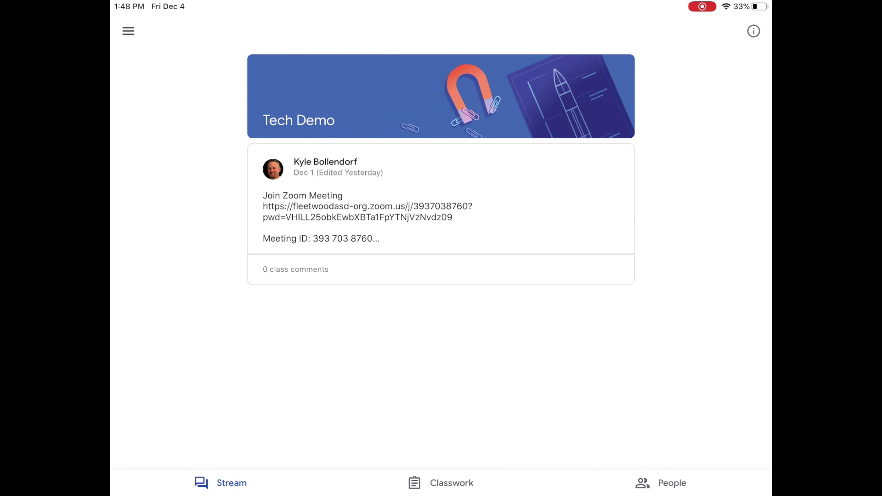
- From Classwork, open the 'MS STUDENT - Adding Audio to Google Slides' attachment for viewing
click(441, 483)
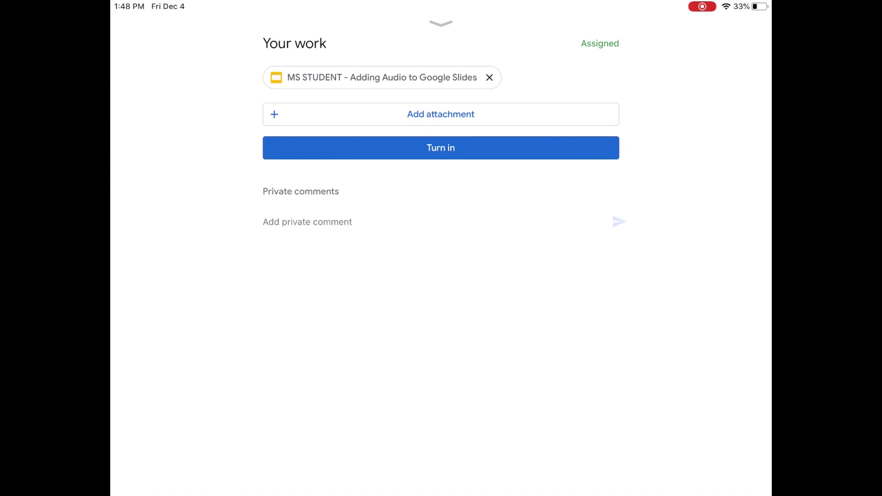
click(383, 78)
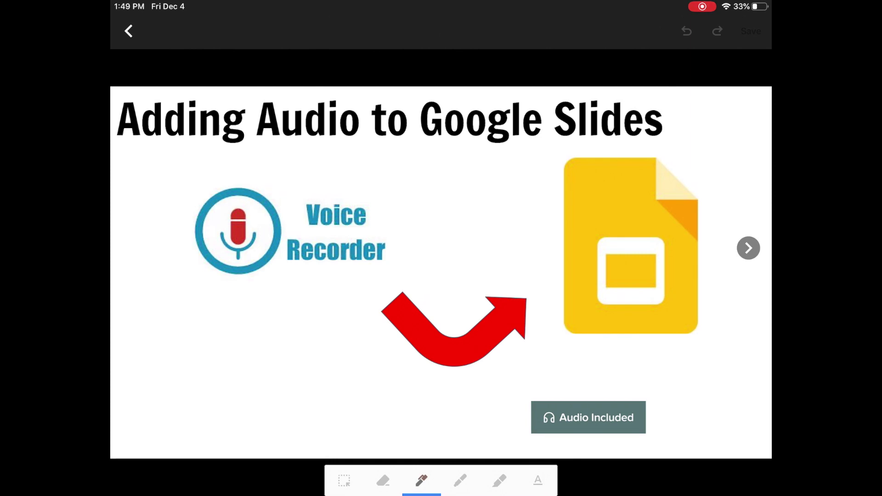
- Set the annotation pen to blue with the thicker stroke size
click(422, 481)
click(375, 453)
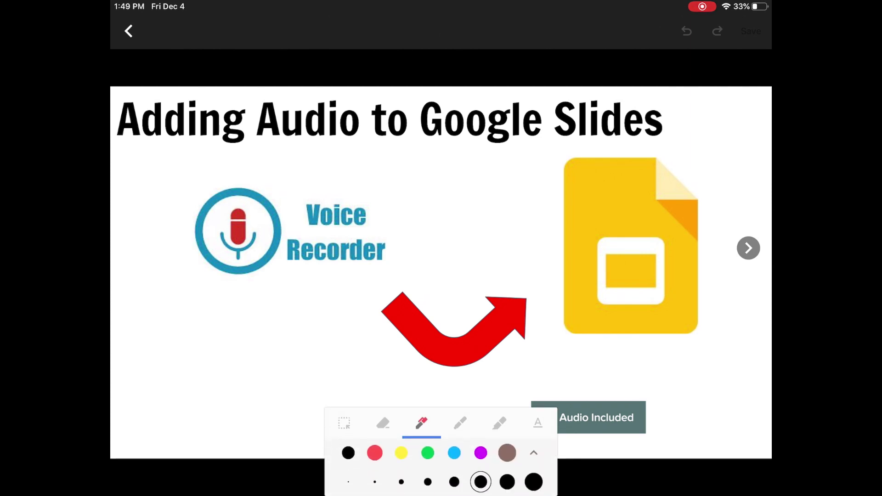
click(454, 453)
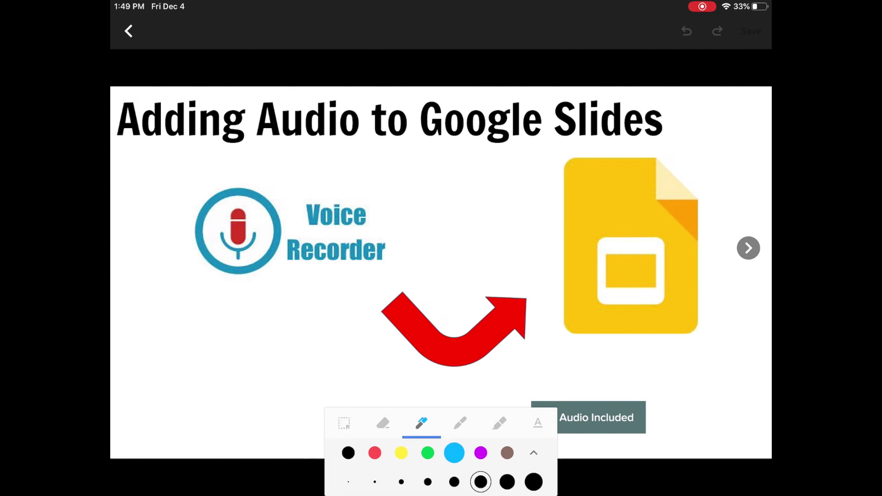
click(507, 482)
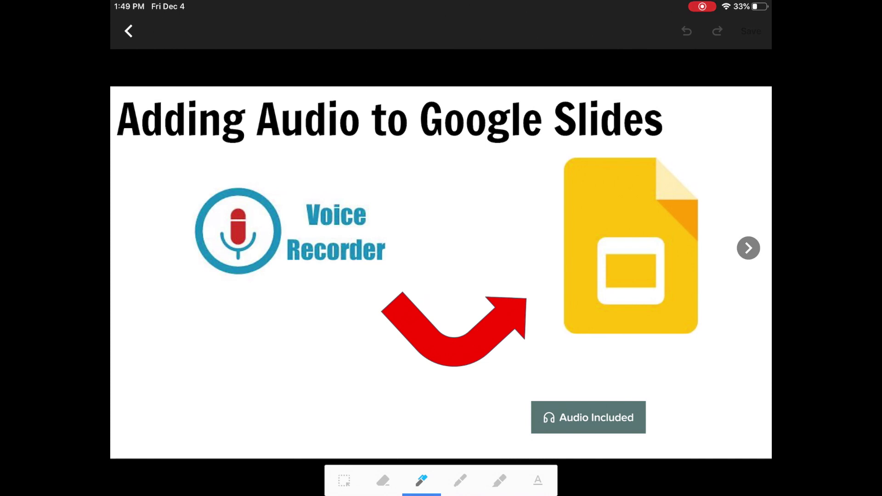
- On the title slide, circle the Voice Recorder logo and draw two blue arrows
mouse_move(378, 164)
mouse_down()
mouse_move(299, 161)
mouse_move(381, 287)
mouse_move(385, 171)
mouse_up()
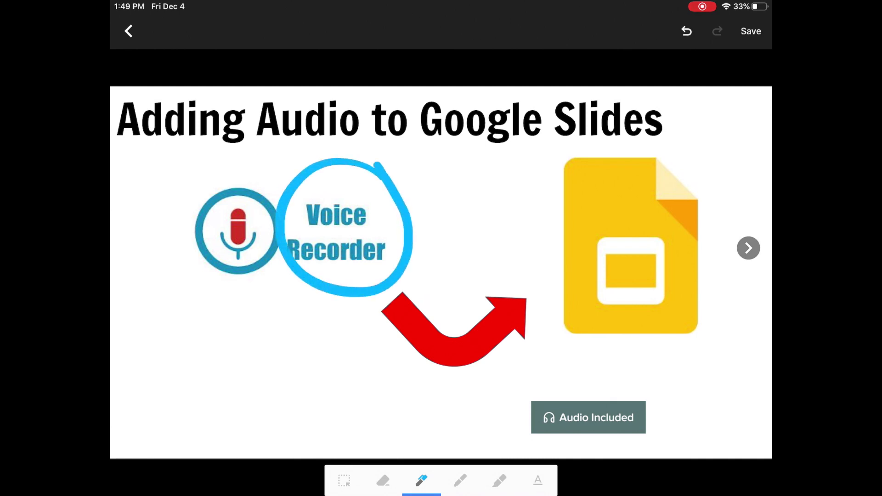
mouse_move(232, 388)
mouse_down()
mouse_move(280, 360)
mouse_move(339, 305)
mouse_move(283, 316)
mouse_up()
drag(348, 306, 348, 354)
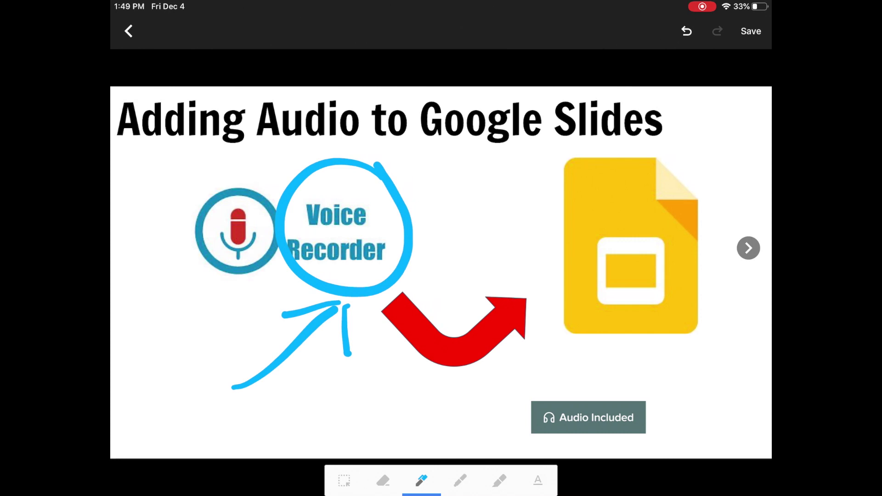
mouse_move(514, 354)
mouse_down()
mouse_move(706, 366)
mouse_move(580, 391)
mouse_up()
mouse_move(533, 339)
mouse_down()
mouse_move(515, 353)
mouse_move(572, 314)
mouse_up()
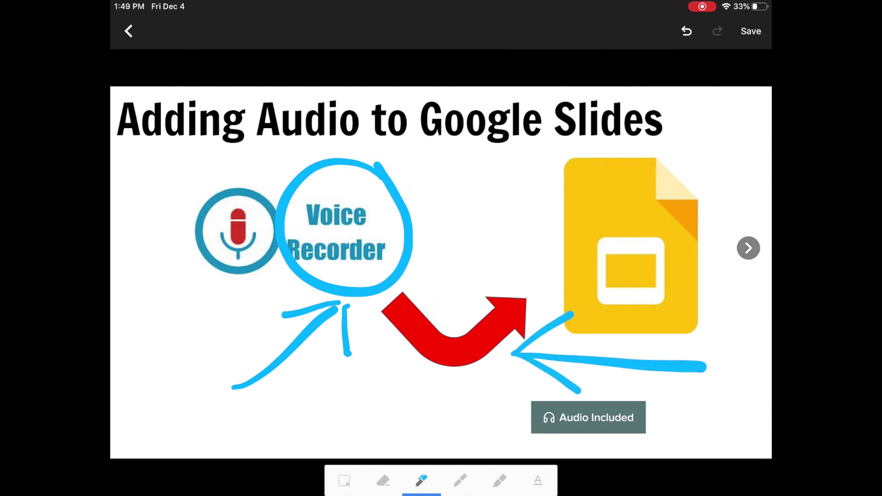
- On the next slide, Steps, handwrite '3+3=6' in blue
click(748, 248)
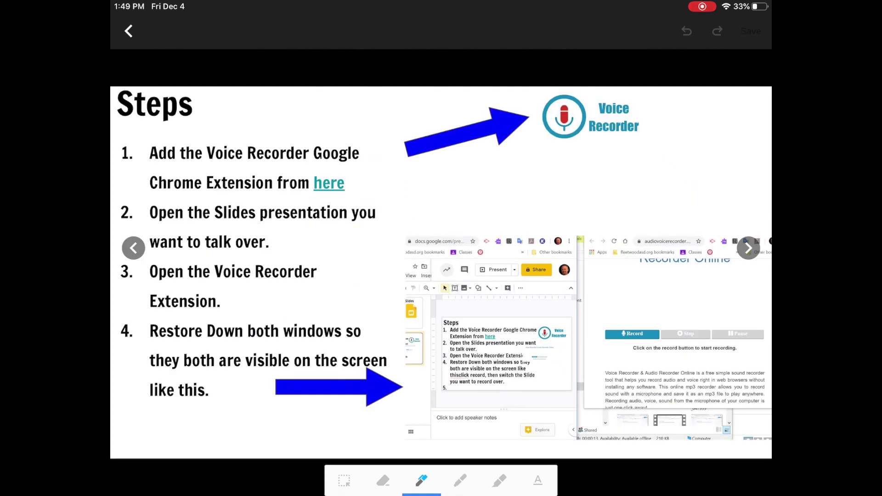
mouse_move(479, 173)
mouse_down()
mouse_move(499, 190)
mouse_move(496, 221)
mouse_move(478, 202)
mouse_up()
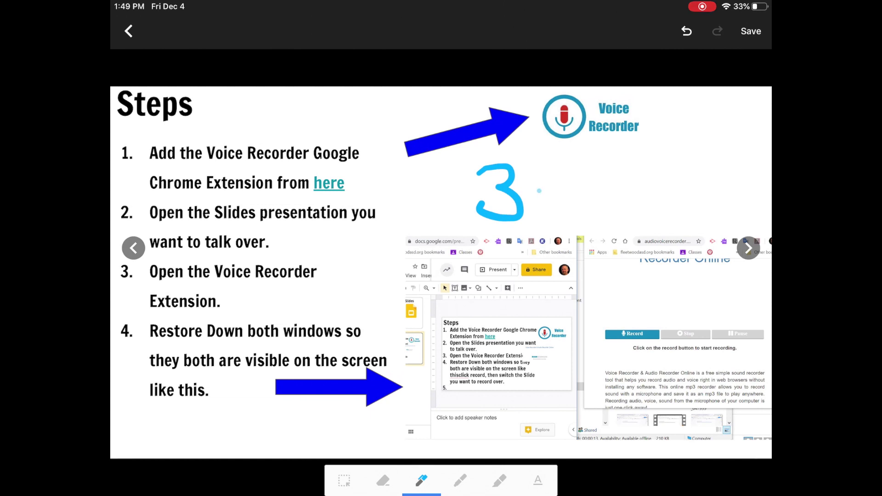
mouse_move(539, 191)
mouse_down()
mouse_move(582, 186)
mouse_move(557, 216)
mouse_up()
mouse_move(593, 169)
mouse_down()
mouse_move(618, 165)
mouse_move(593, 213)
mouse_up()
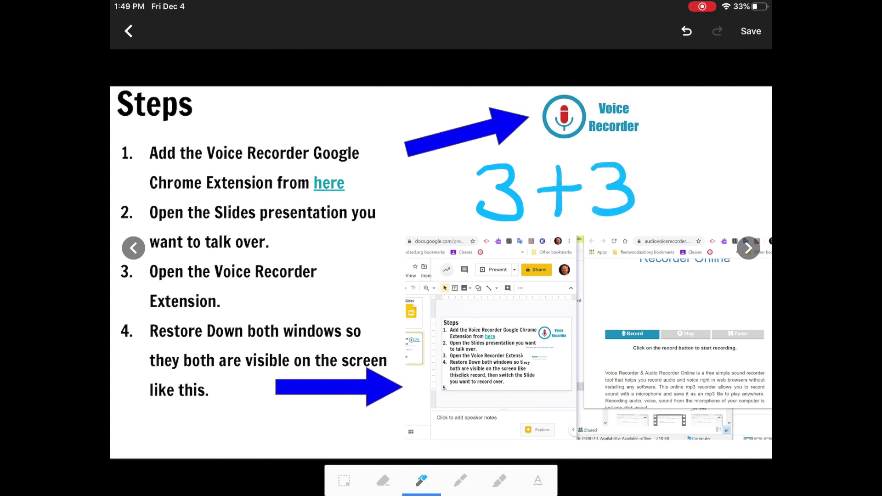
drag(649, 177, 682, 171)
drag(648, 193, 685, 187)
mouse_move(725, 148)
mouse_down()
mouse_move(710, 202)
mouse_move(713, 194)
mouse_up()
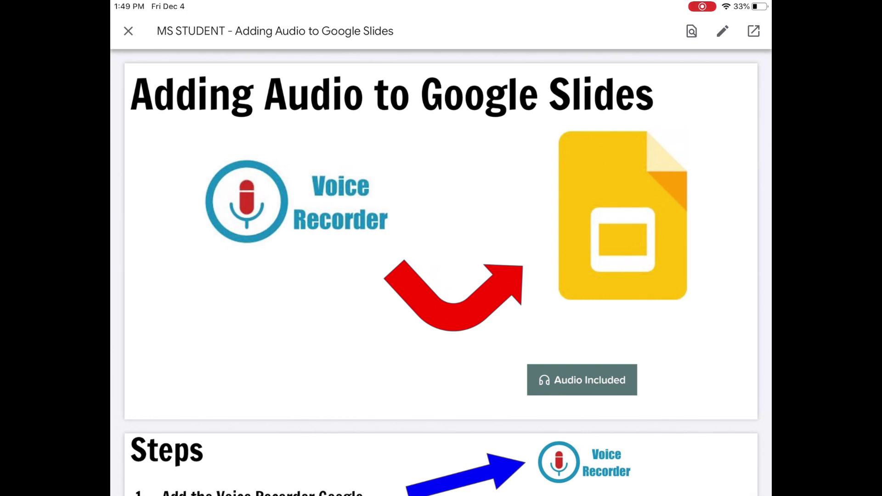
- Close the annotated slides viewer and return to Your work
click(128, 31)
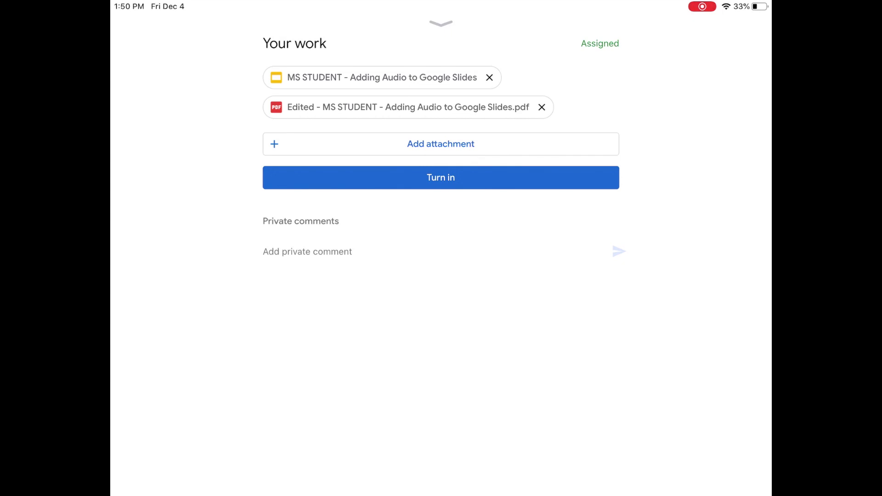
- Open the 'Edited - MS STUDENT - Adding Audio to Google Slides.pdf' attachment
click(408, 108)
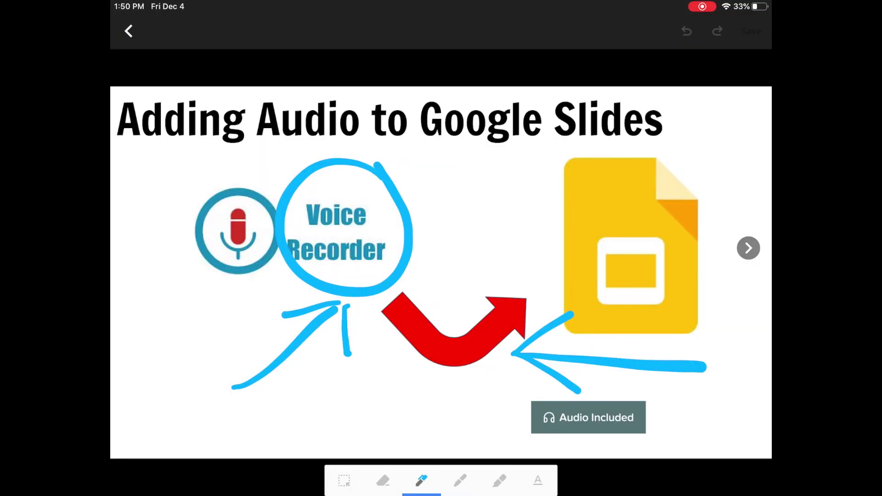
- Go to the second Steps slide, draw a smiley face below step 9, and save
click(749, 249)
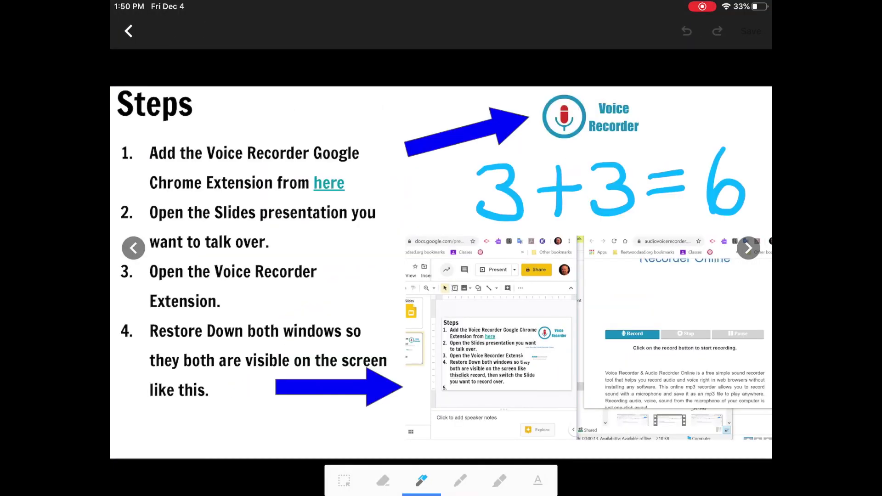
click(748, 248)
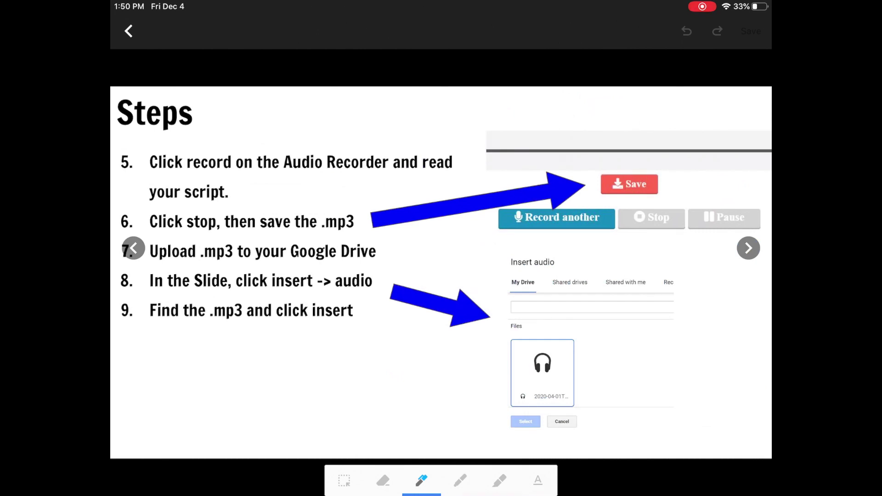
mouse_move(350, 336)
mouse_down()
mouse_move(322, 328)
mouse_move(328, 424)
mouse_move(337, 330)
mouse_up()
drag(295, 352, 297, 367)
mouse_move(317, 349)
mouse_down()
mouse_move(318, 395)
mouse_move(344, 376)
mouse_up()
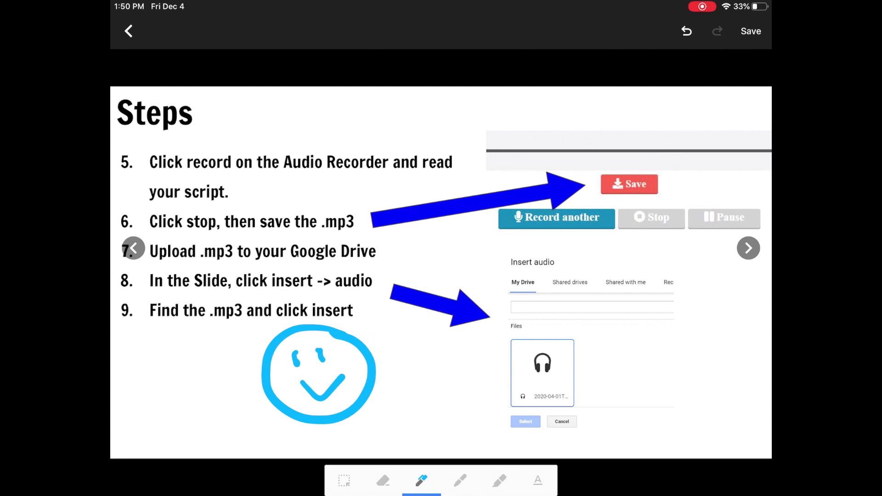
click(751, 30)
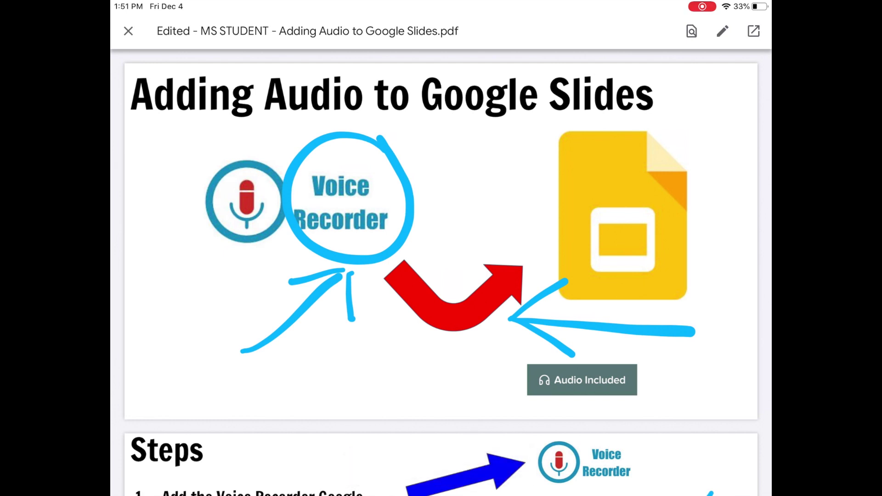
- Close the edited PDF and return to the assignment's Your work panel
click(128, 31)
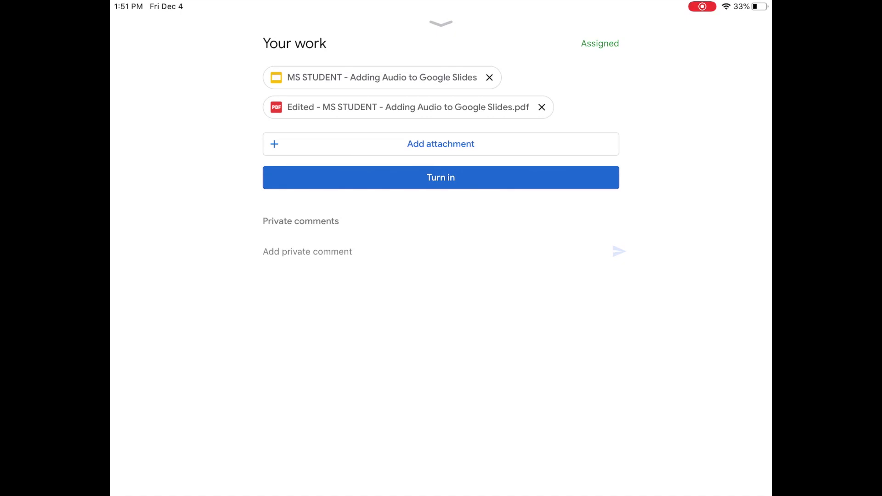
- Turn in the assignment with both attachments, then go back to the Tech Demo classwork list
click(441, 177)
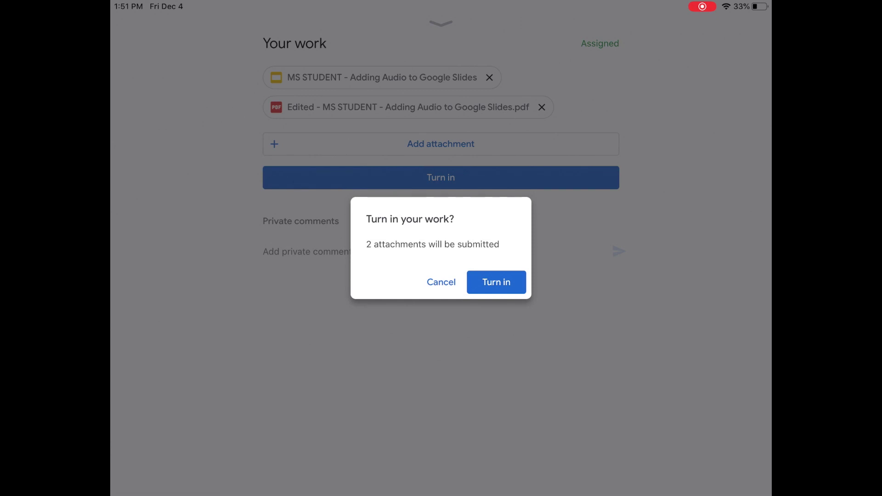
click(496, 282)
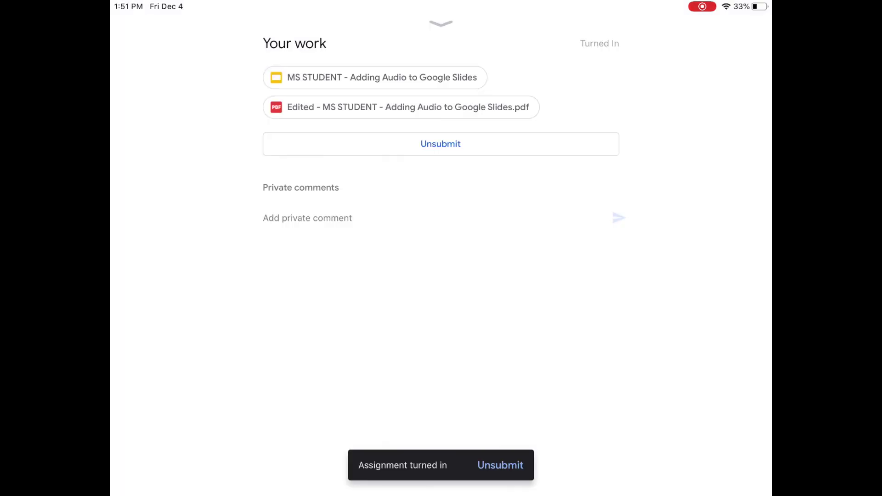
click(441, 22)
click(128, 31)
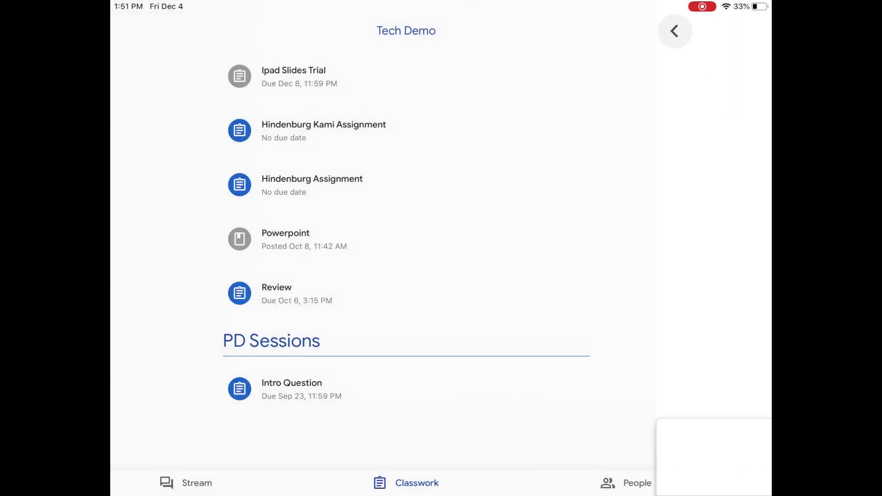